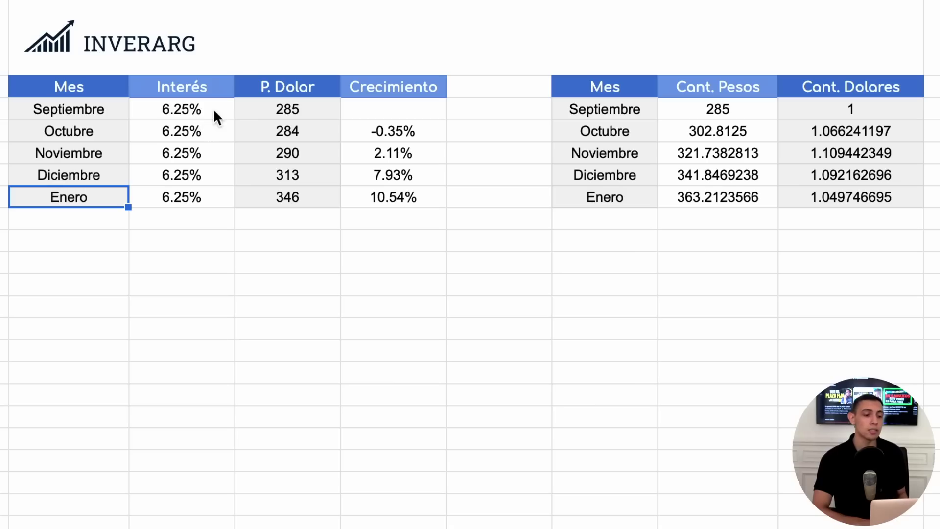
- Review the Interés column of the first table, covering the monthly rates from Septiembre to Enero
left_click(223, 91)
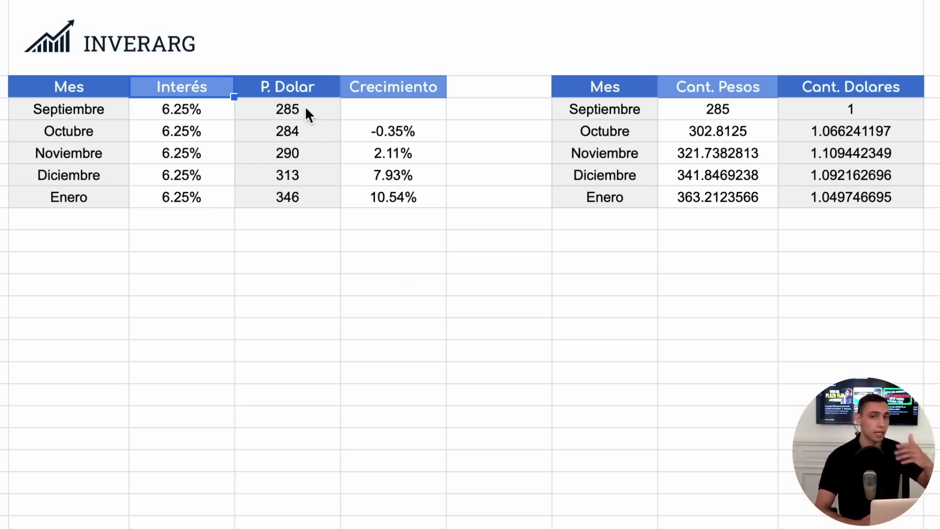
key("Down")
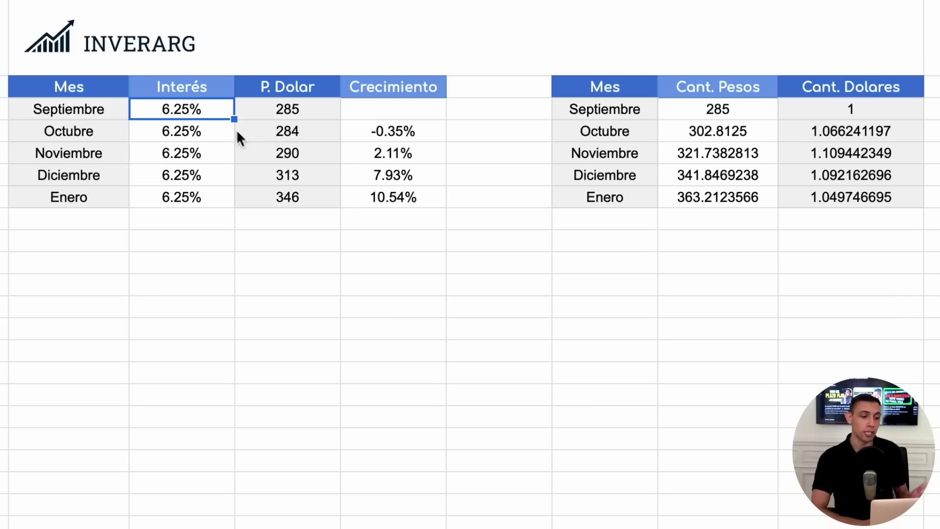
left_click_drag(202, 118, 199, 200)
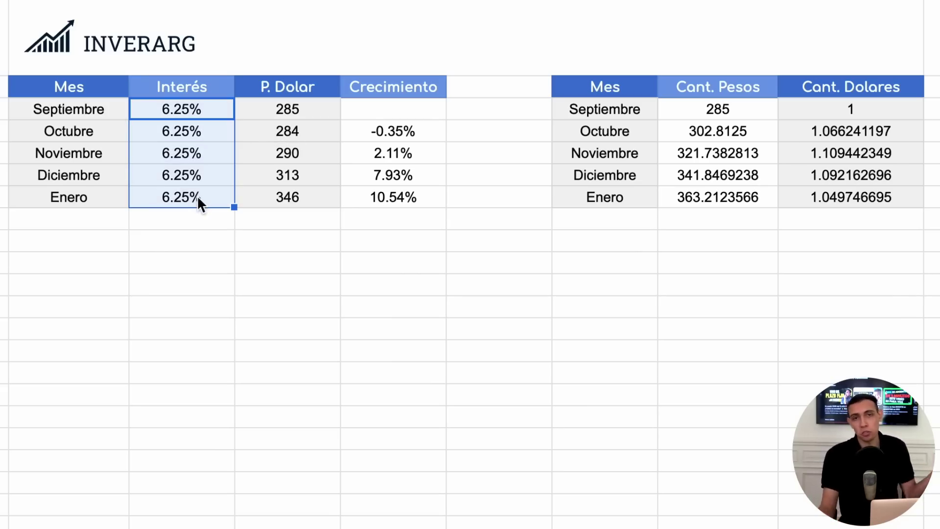
left_click(201, 112)
- Go through the P. Dolar column month by month from Septiembre to Enero
left_click(293, 94)
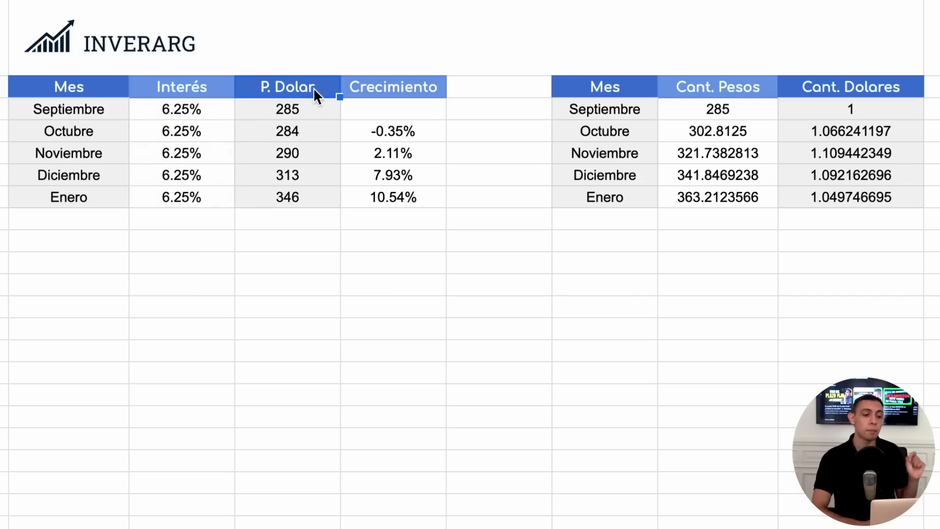
left_click(300, 113)
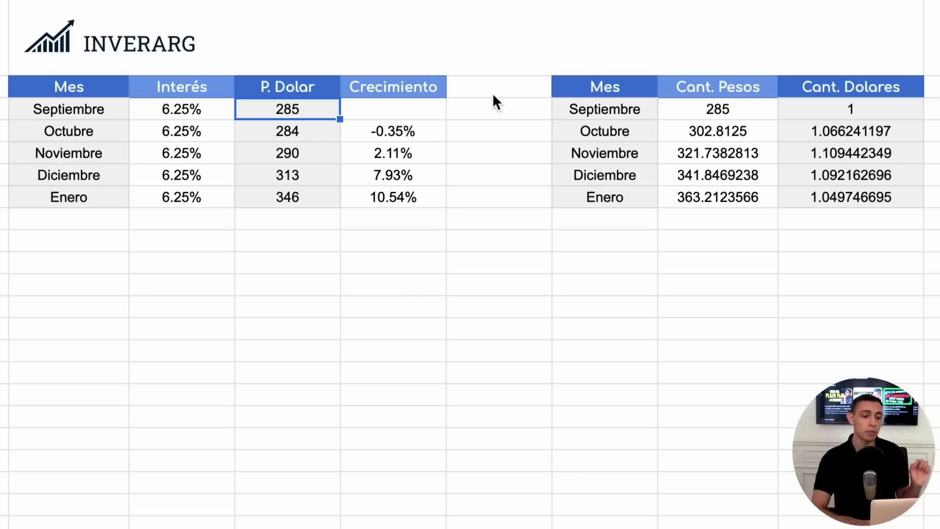
key("Down")
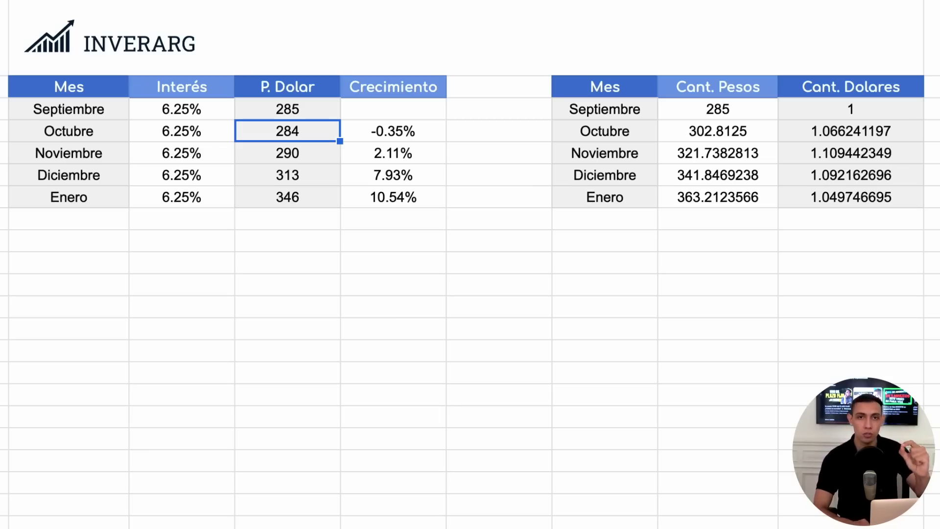
key("Down")
key("Down")
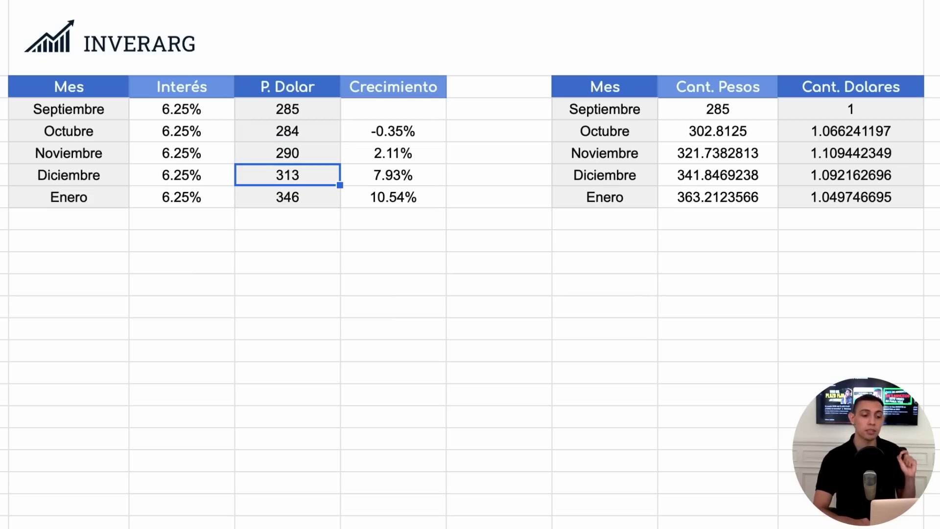
key("Down")
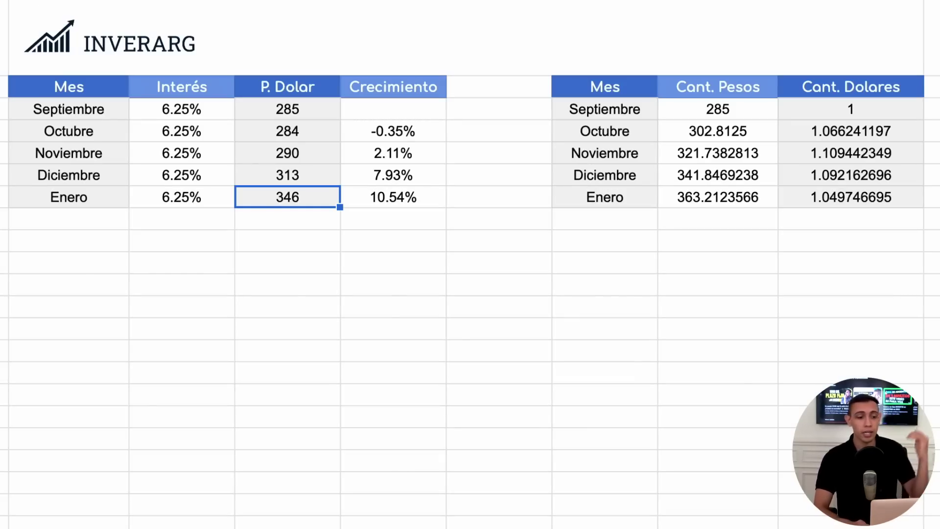
- Examine the Crecimiento column and compare Octubre's growth with the Septiembre and Octubre dollar prices
left_click(393, 109)
left_click(393, 87)
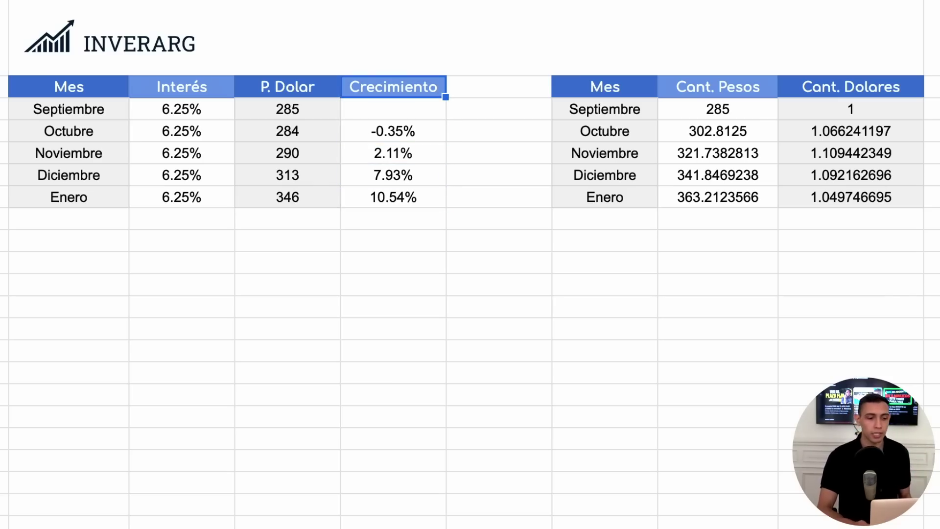
left_click(393, 108)
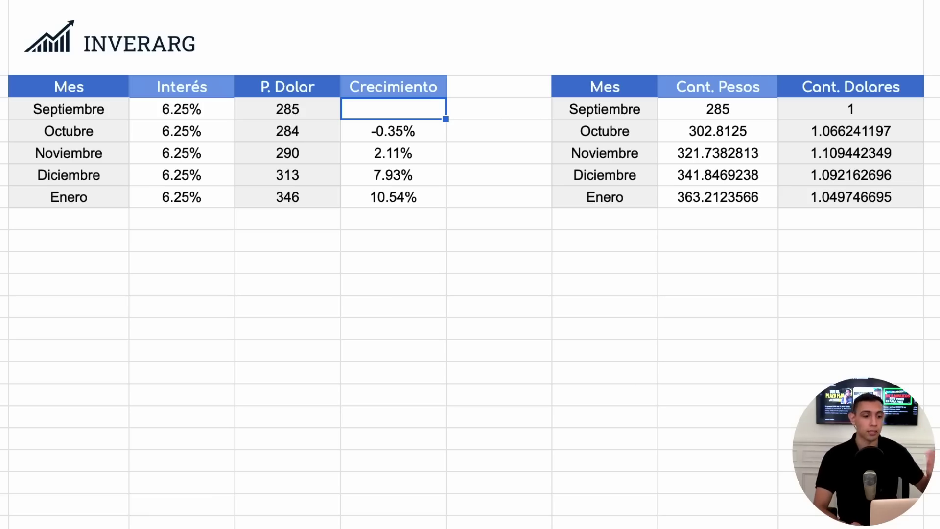
left_click(288, 131)
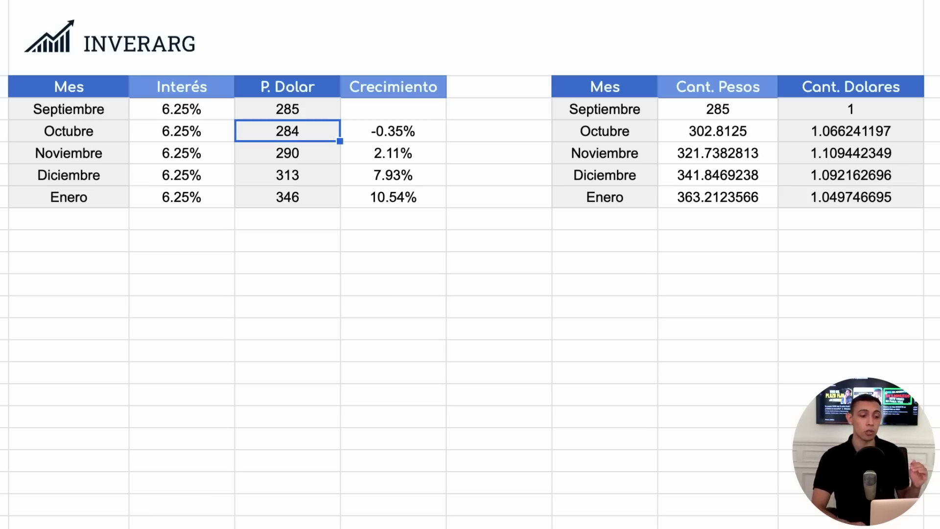
left_click(393, 131)
left_click(287, 108)
left_click(393, 109)
left_click(393, 130)
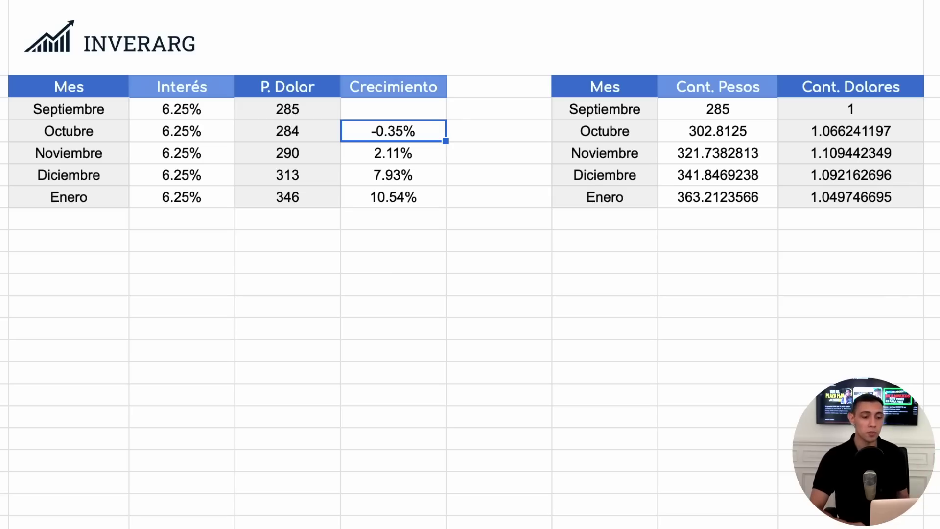
- Compare the Octubre and Noviembre dollar prices, and check the Crecimiento values from Noviembre through Enero
left_click(287, 153)
left_click(288, 131)
left_click(287, 152)
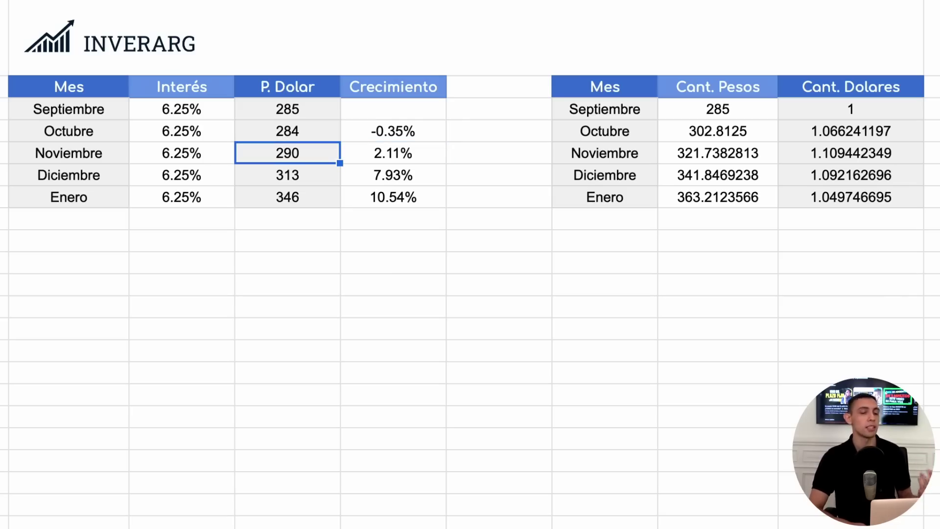
left_click(393, 152)
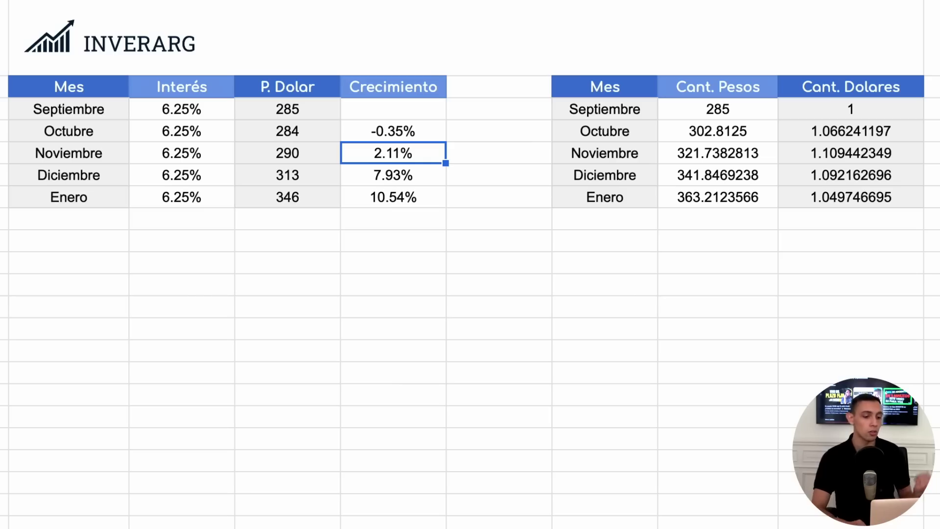
left_click(393, 175)
left_click(393, 197)
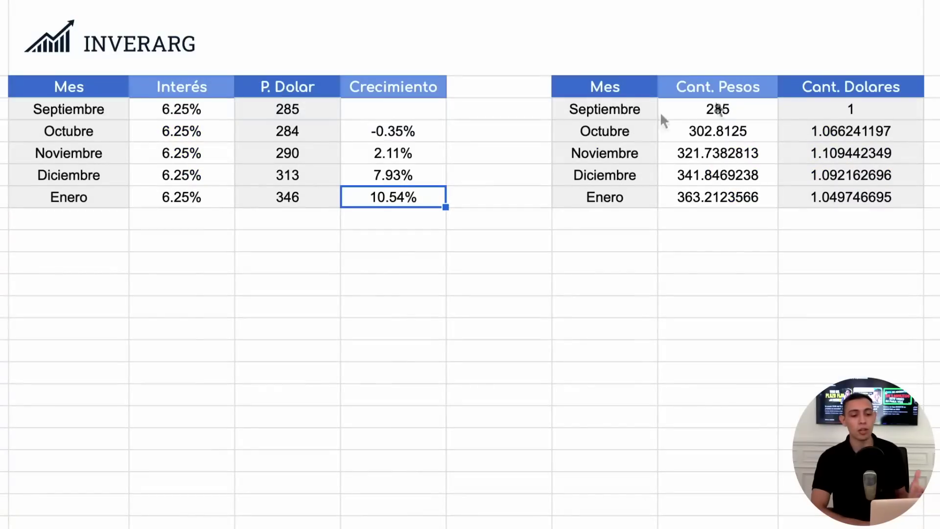
- Look over the Mes column of the second table, returning to Septiembre
left_click(619, 93)
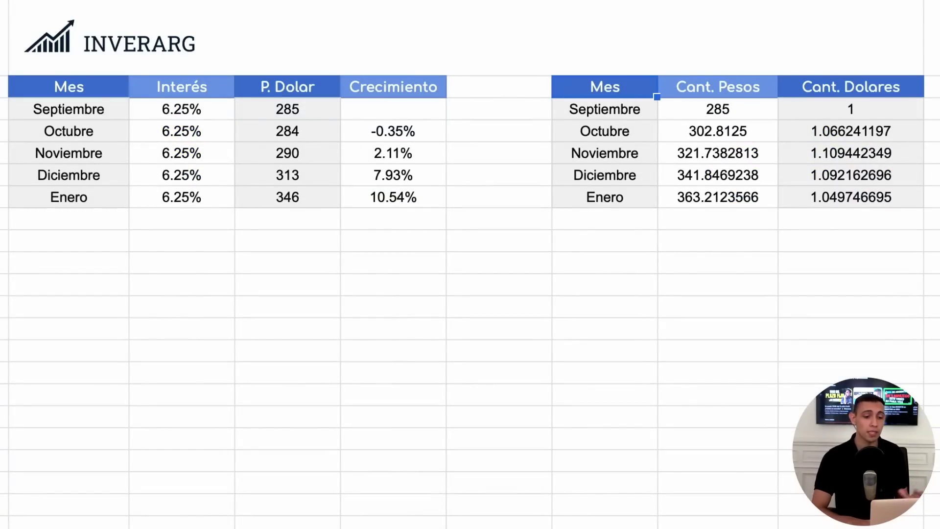
left_click(604, 108)
left_click(605, 153)
left_click(604, 174)
left_click(605, 131)
left_click(605, 108)
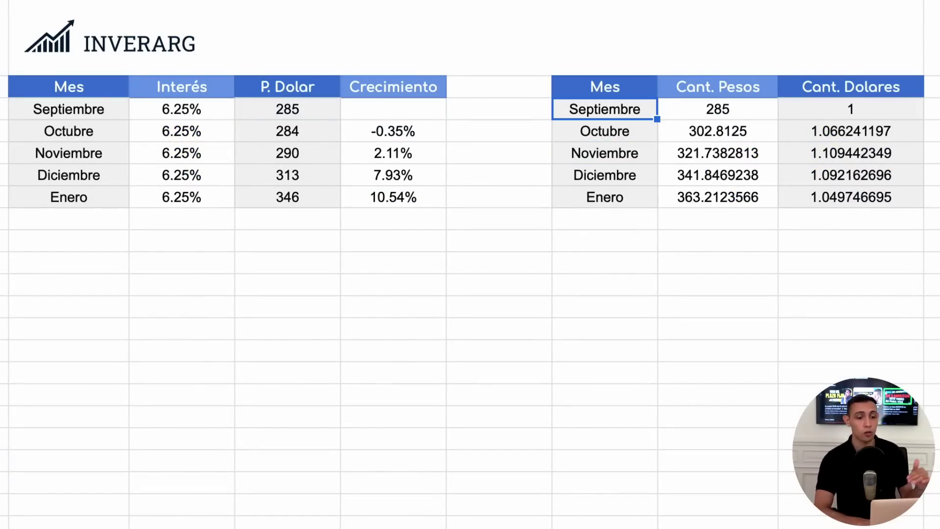
- Inspect the Cant. Pesos column's heading and its starting amount for Septiembre
left_click(730, 86)
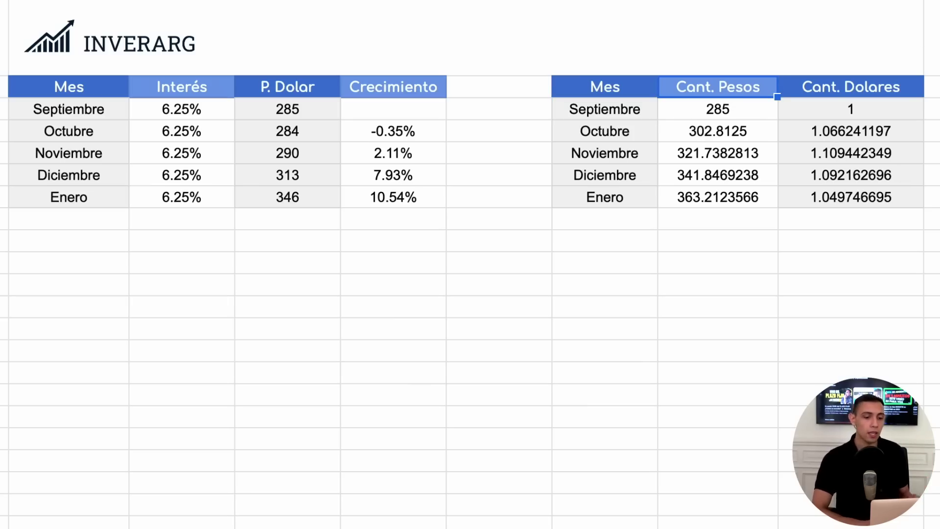
left_click(729, 113)
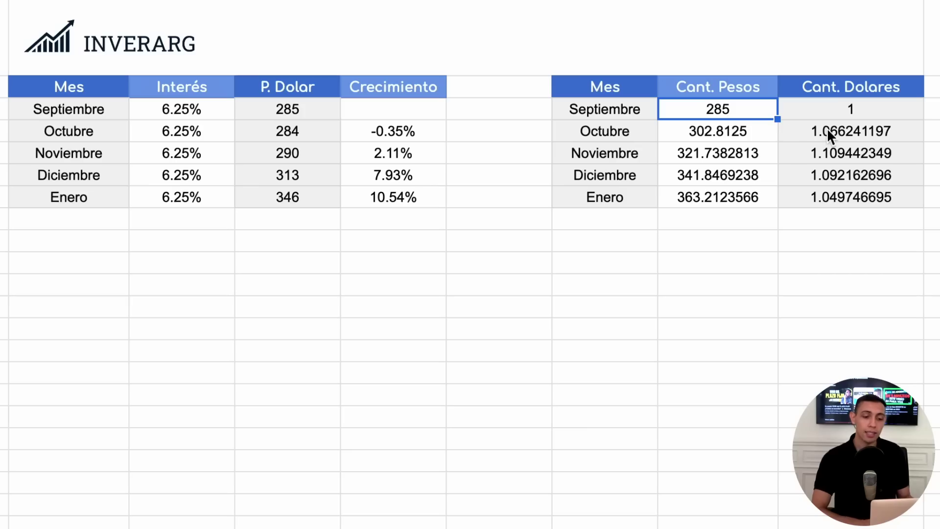
left_click(744, 87)
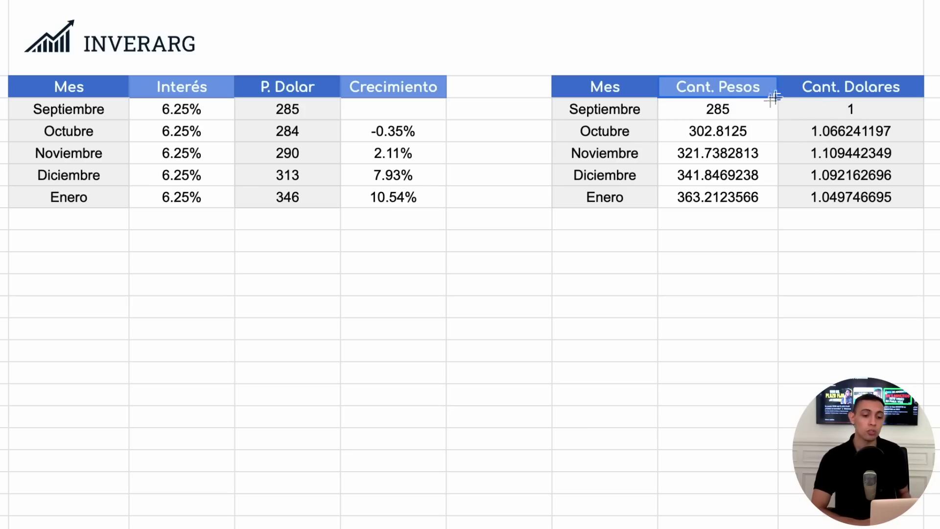
left_click(709, 108)
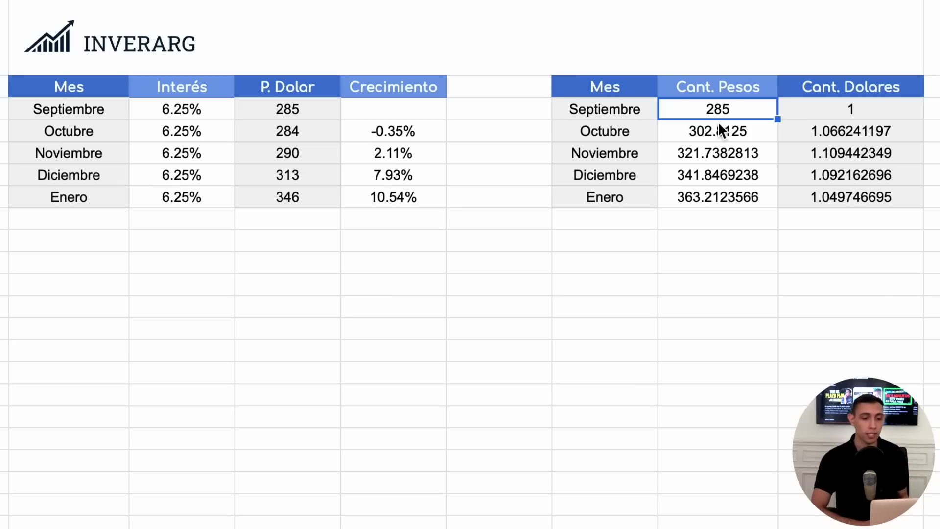
- Inspect the Septiembre formula under Cant. Dolares and trace its references to the peso amount and dollar price
left_click(847, 98)
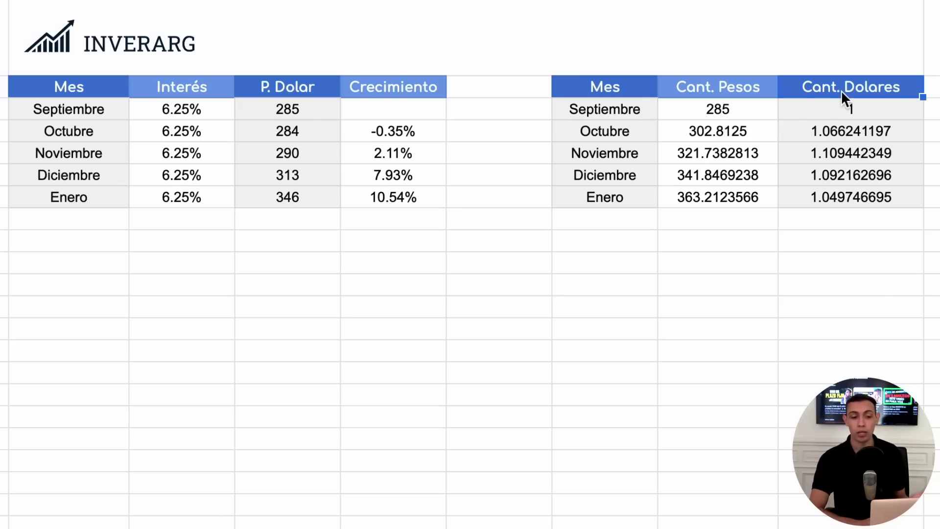
left_click(864, 106)
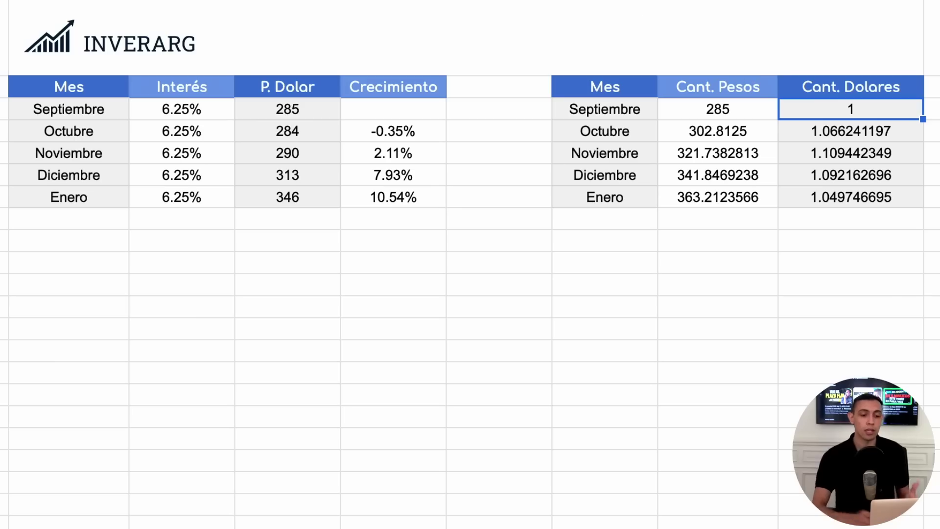
key("Return")
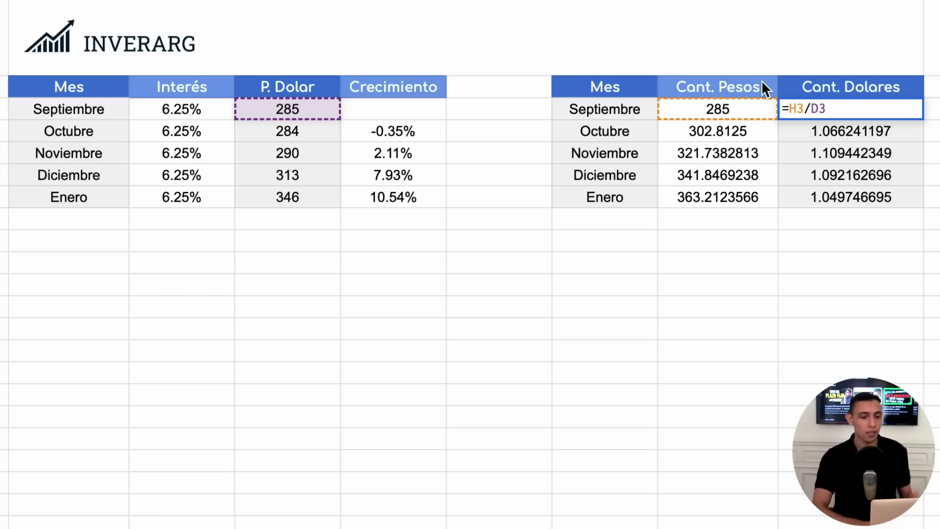
left_click(741, 109)
left_click(324, 108)
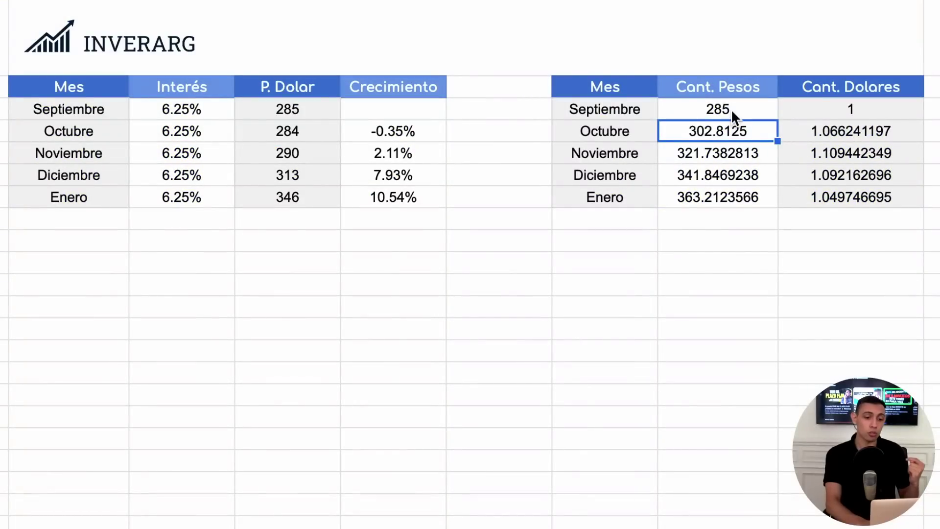
- Inspect the Octubre formula under Cant. Pesos, relating it to Septiembre's peso amount and Octubre's interest rate
left_click(731, 112)
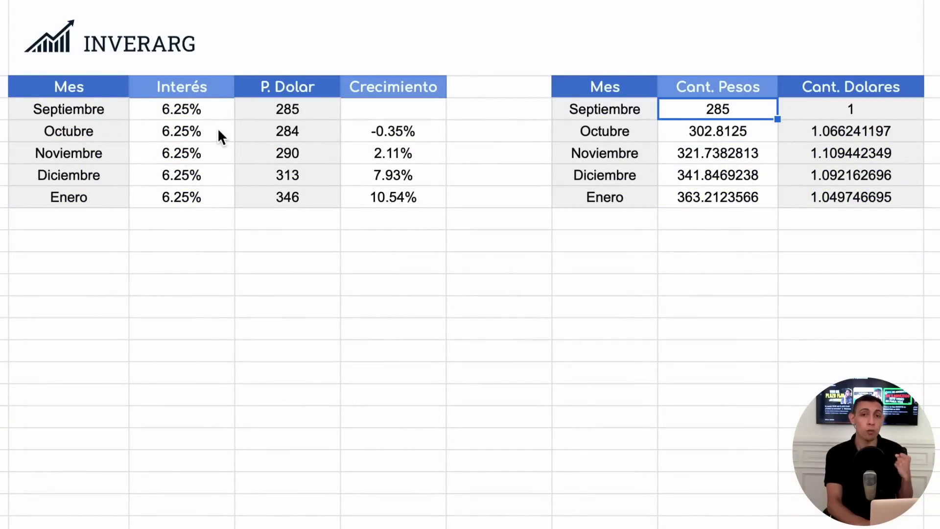
left_click(193, 129)
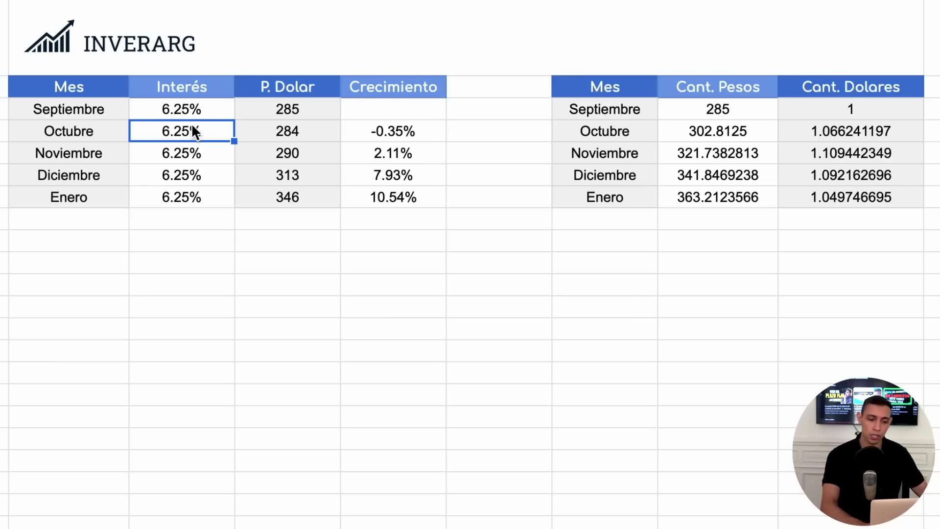
left_click(720, 105)
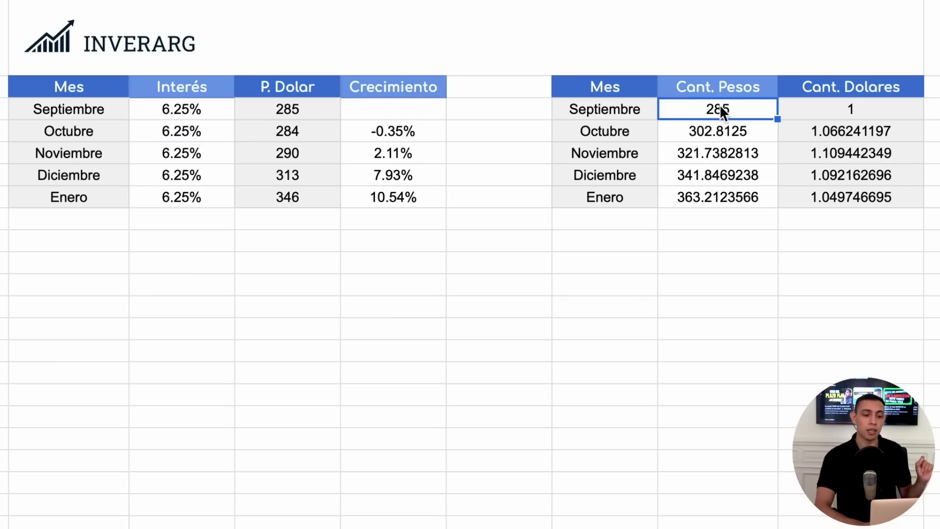
left_click(690, 133)
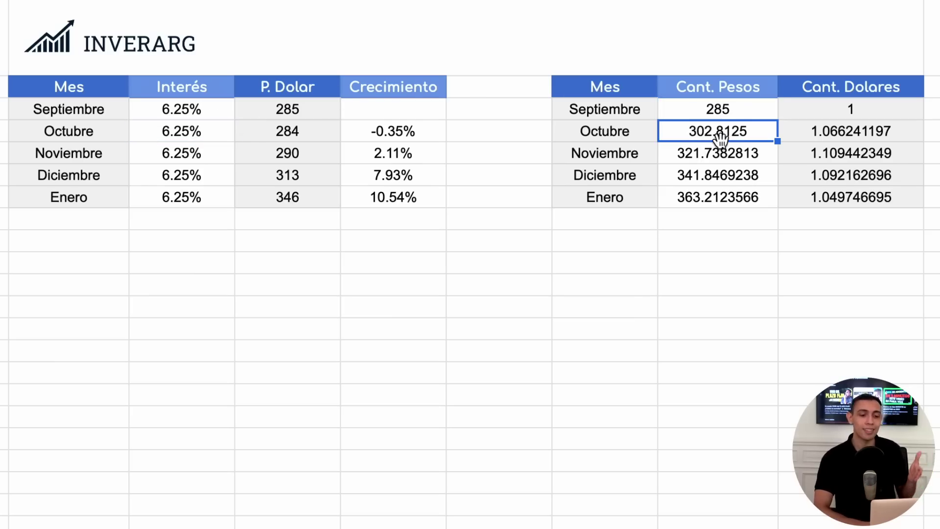
key("Return")
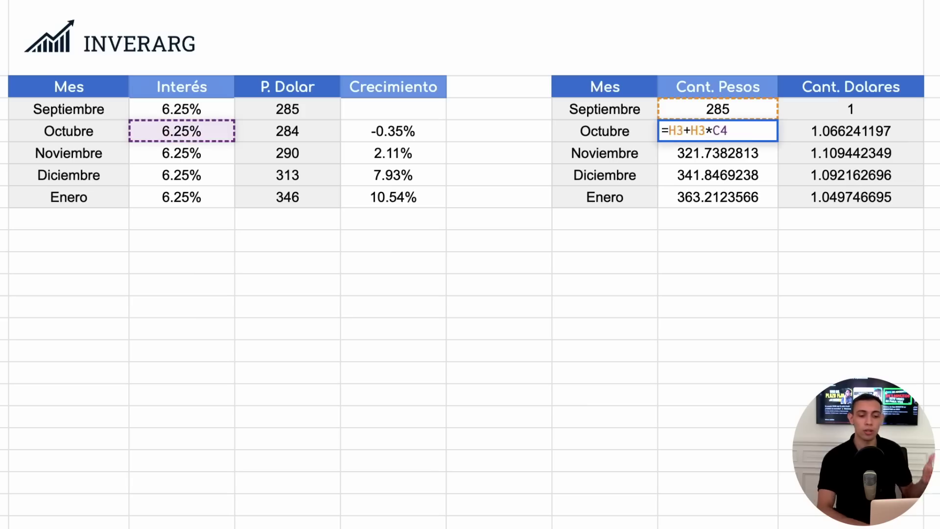
key("Return")
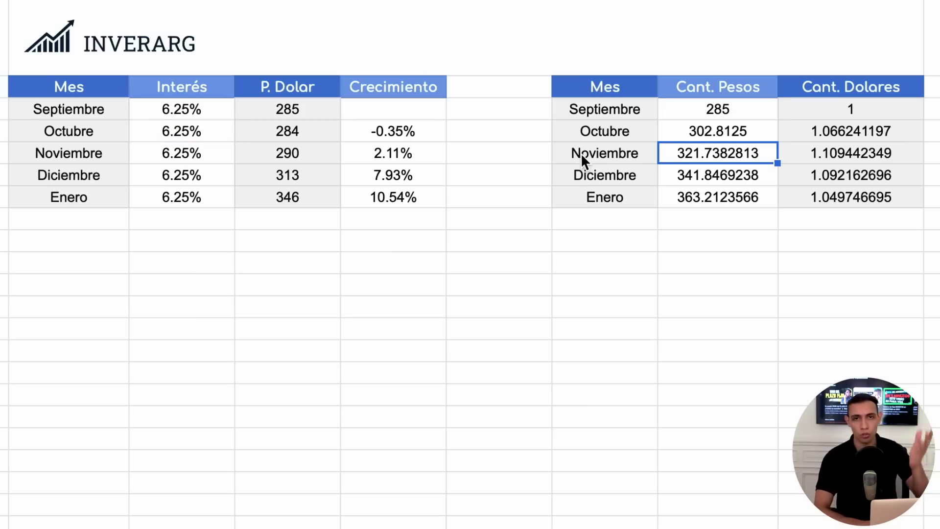
- Compare Octubre's peso amount, dollar price and resulting dollar amount, and move on to Noviembre's peso amount
left_click(761, 128)
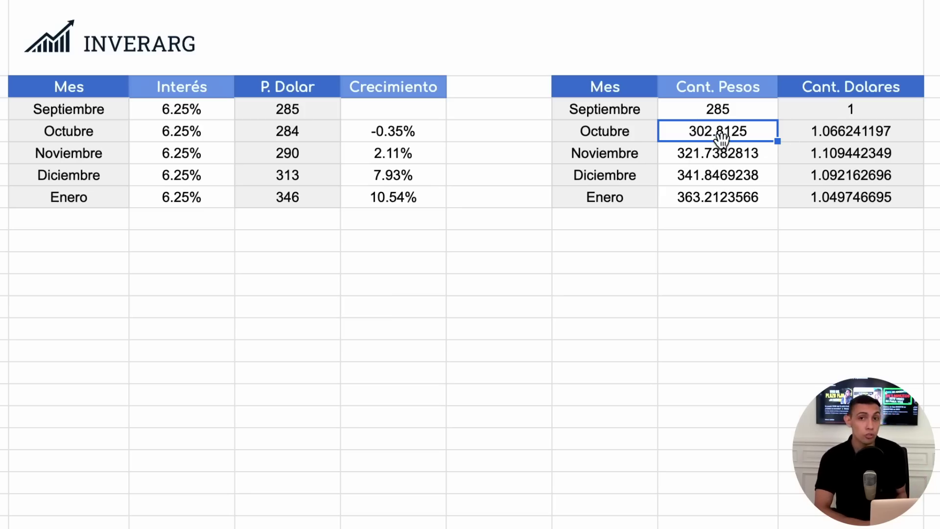
left_click(313, 138)
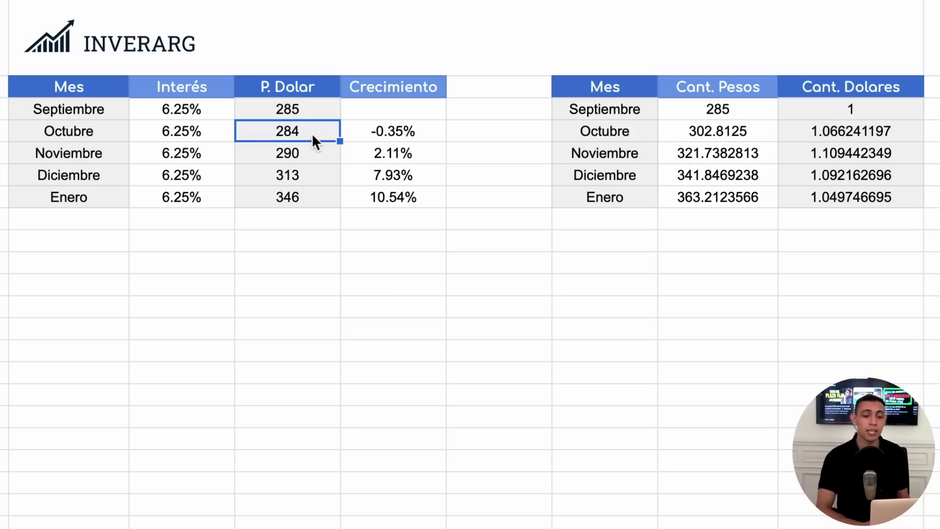
left_click(815, 139)
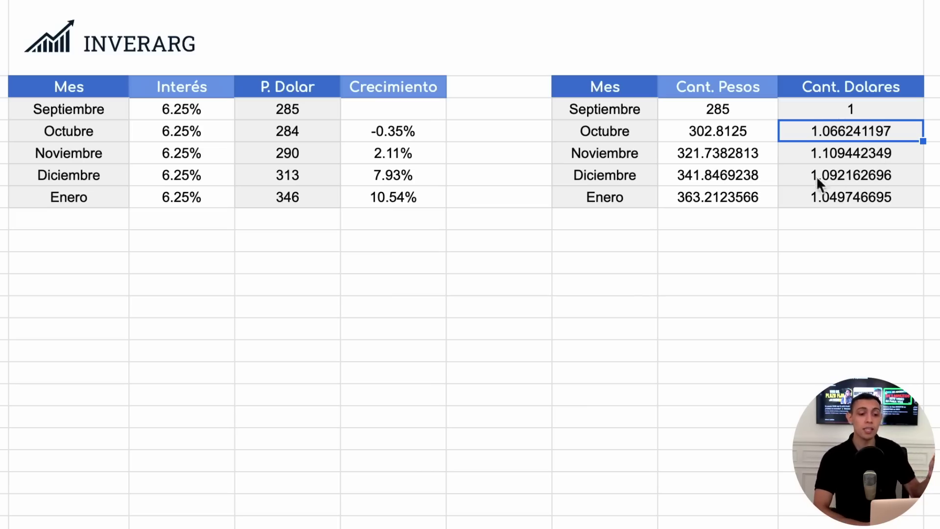
left_click(753, 159)
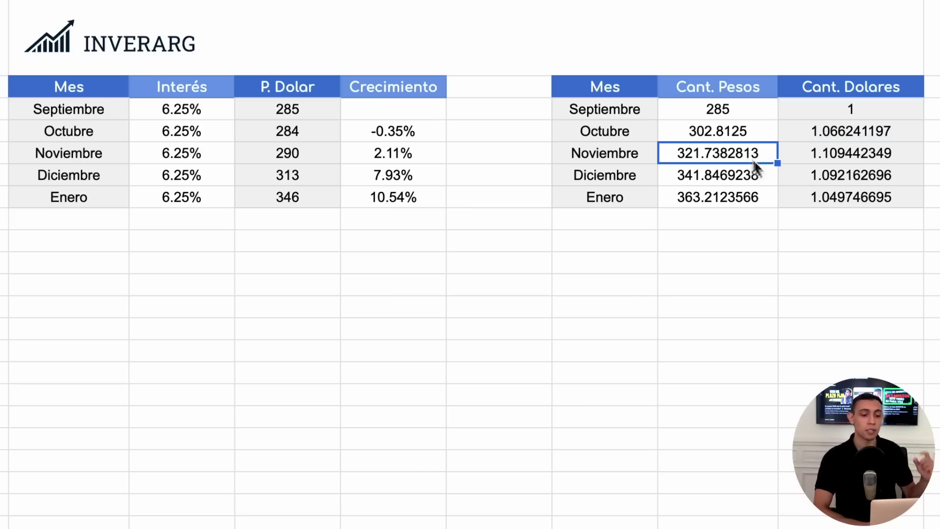
- Compare the Octubre peso and dollar amounts with the following months' Cant. Dolares values, focusing on the Noviembre row
left_click(741, 133)
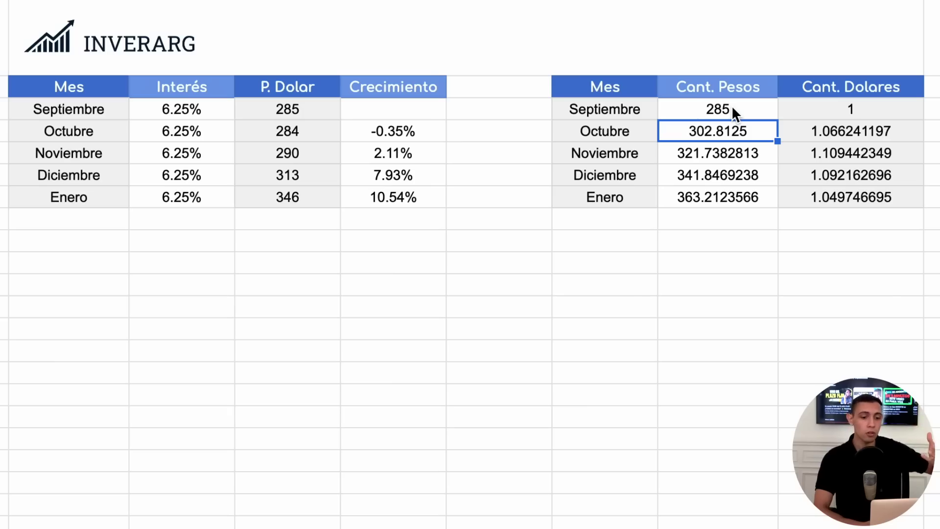
left_click(836, 133)
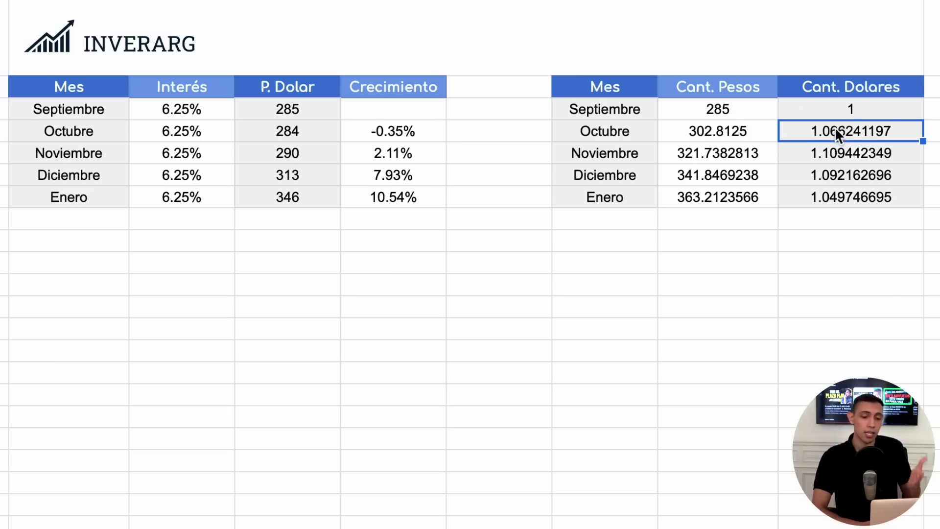
left_click_drag(845, 102, 843, 176)
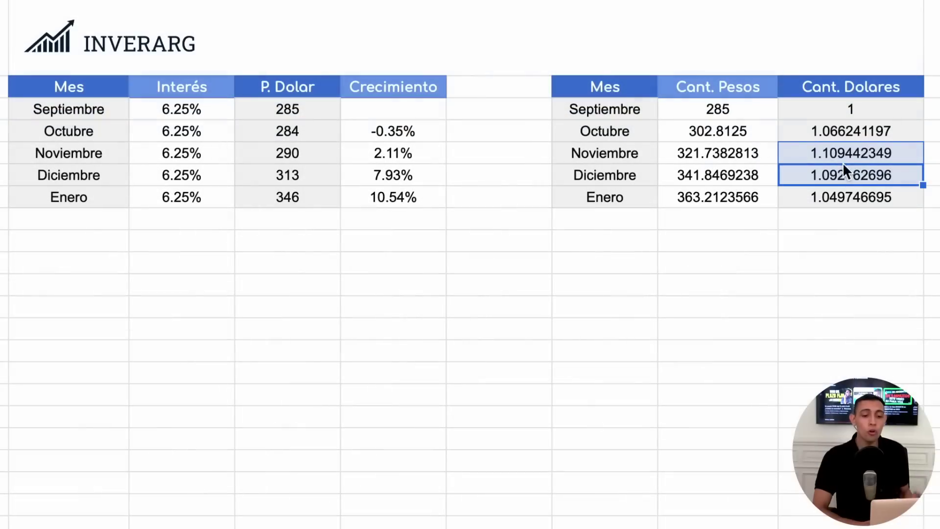
left_click(830, 169)
left_click(855, 156)
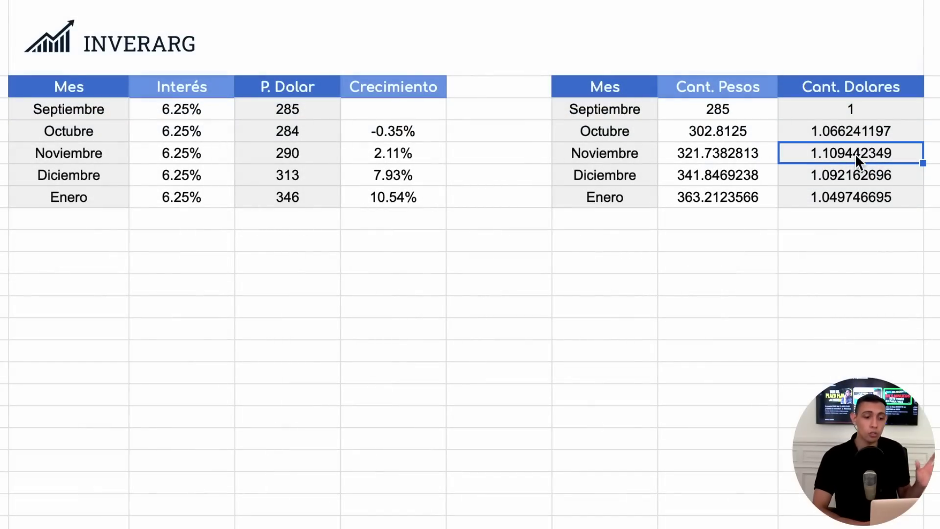
left_click_drag(627, 154, 883, 153)
left_click(882, 153)
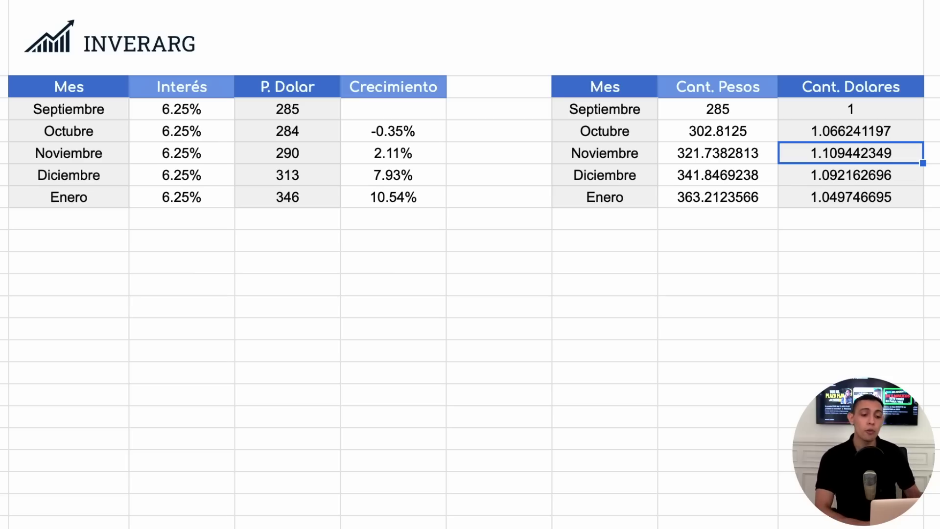
- Examine the Enero row's peso and dollar amounts and compare its Cant. Dolares value with Noviembre's
left_click_drag(582, 198, 829, 202)
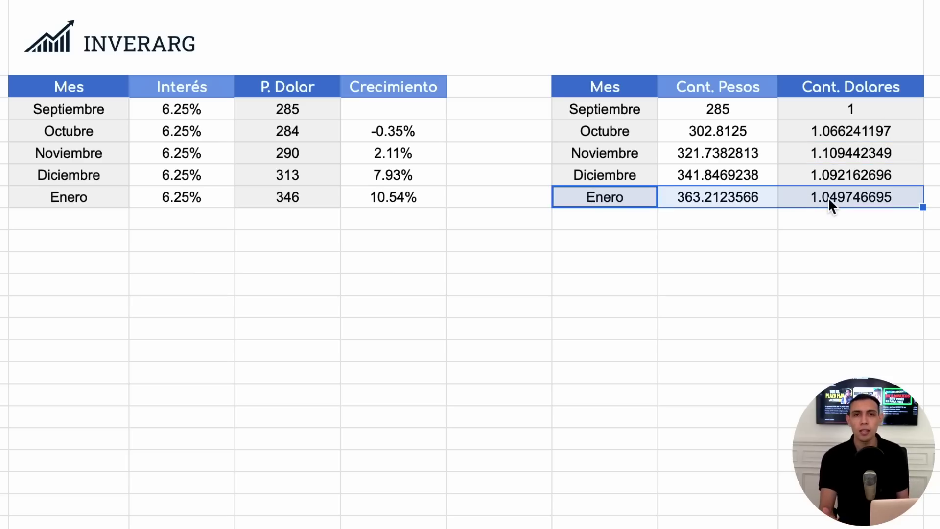
left_click(829, 199)
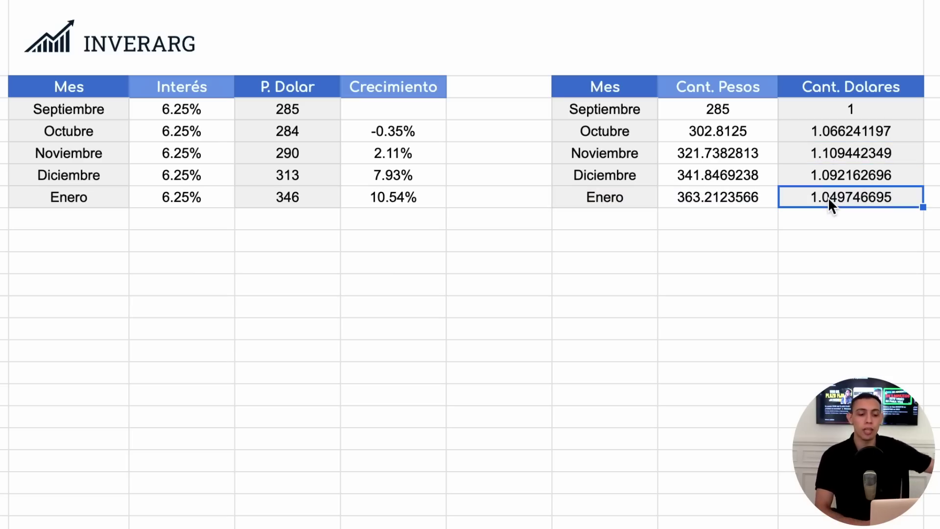
left_click(853, 159)
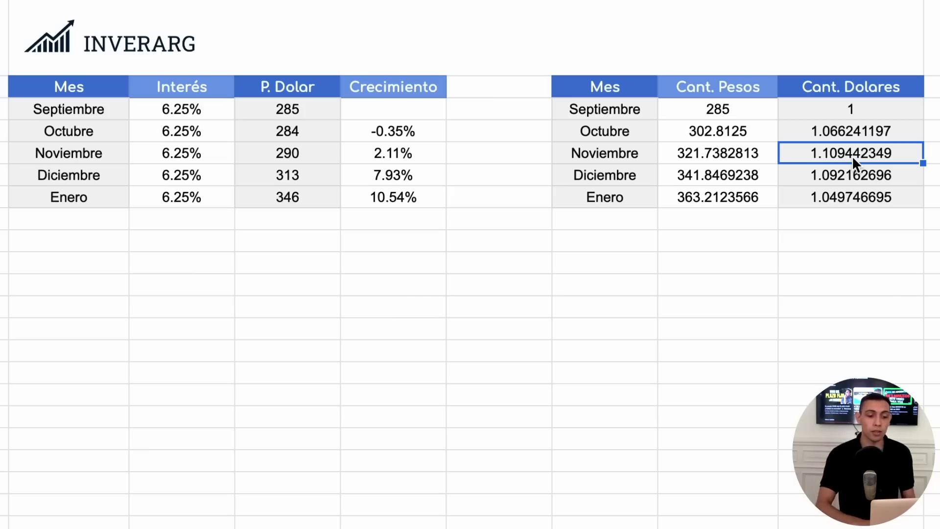
left_click(758, 196)
left_click(834, 200)
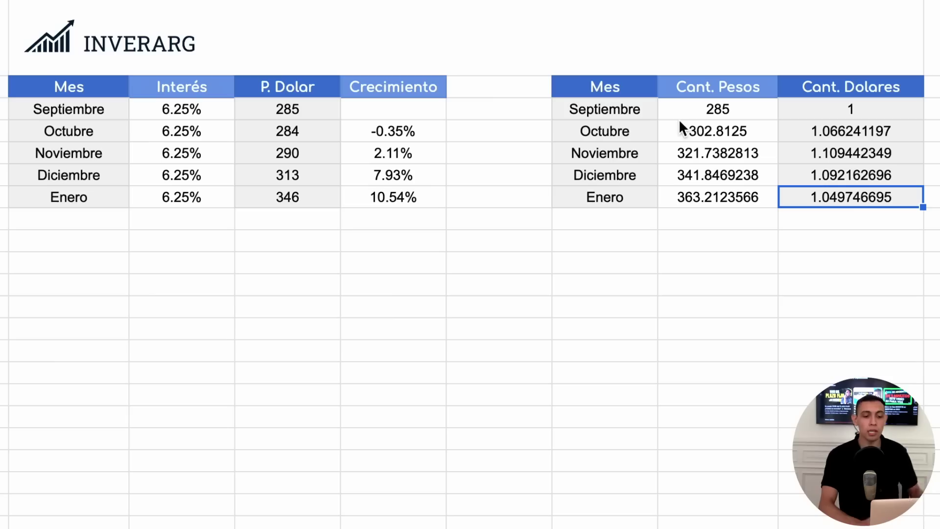